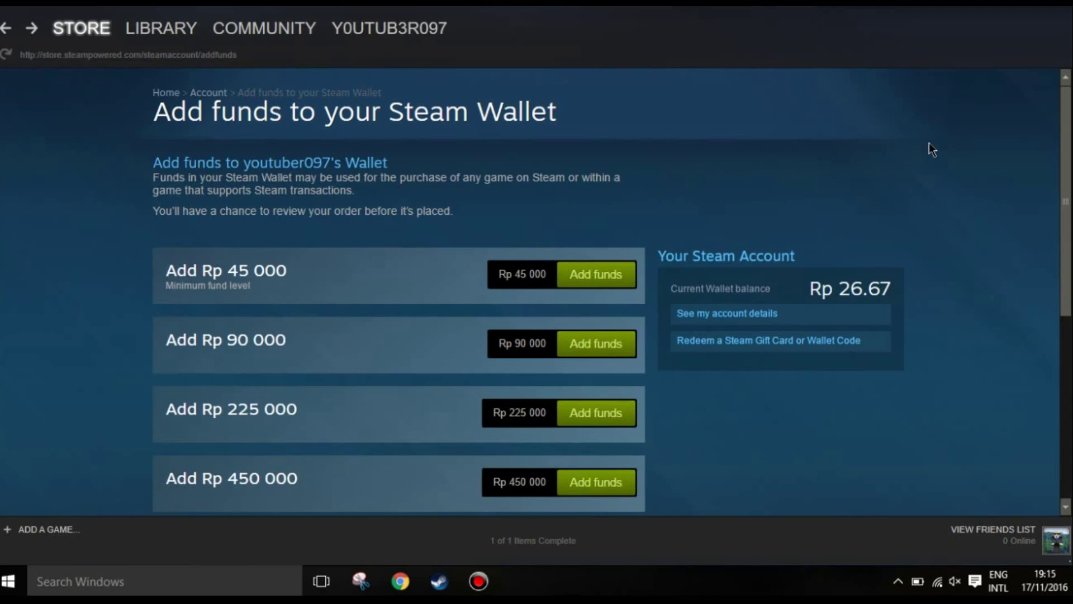
Step: Start Steam checkout for the Rp 45 000 wallet top-up
click(600, 287)
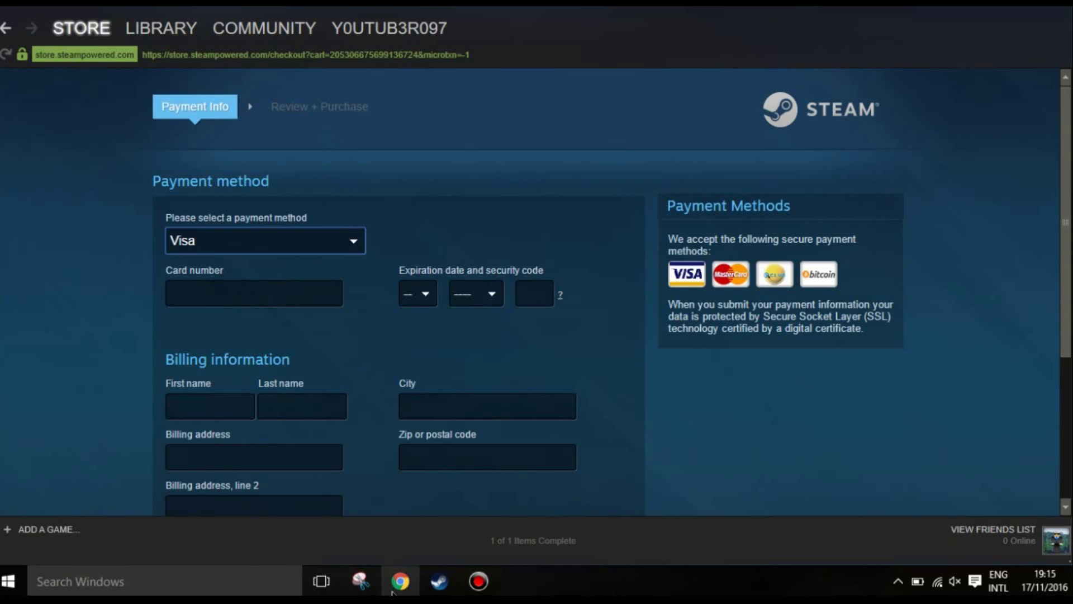
mouse_move(400, 580)
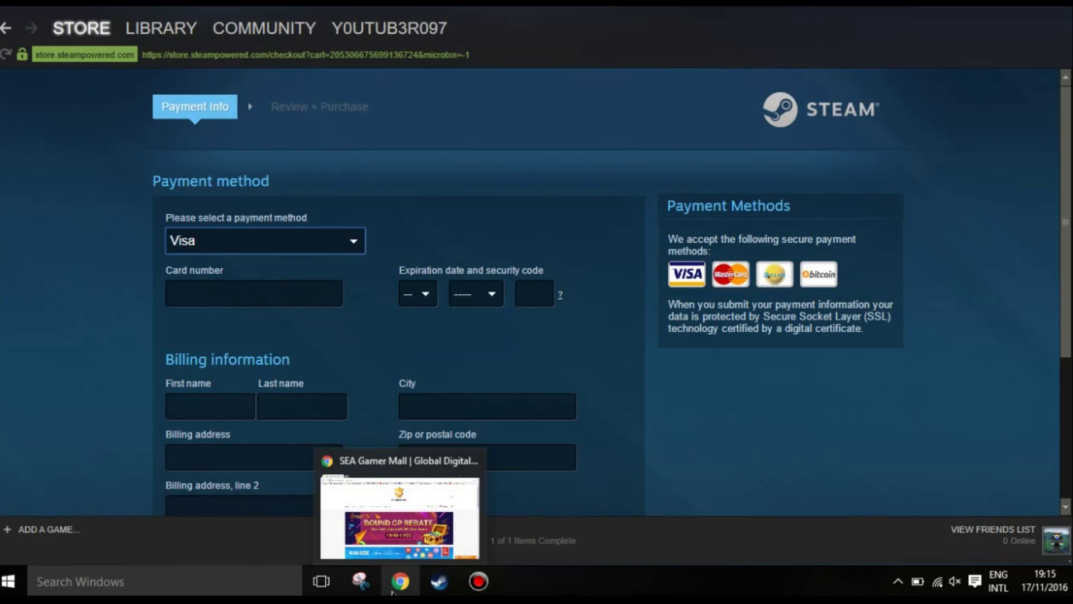
Step: Bring the SEA Gamer Mall browser window forward and select its site address
click(393, 592)
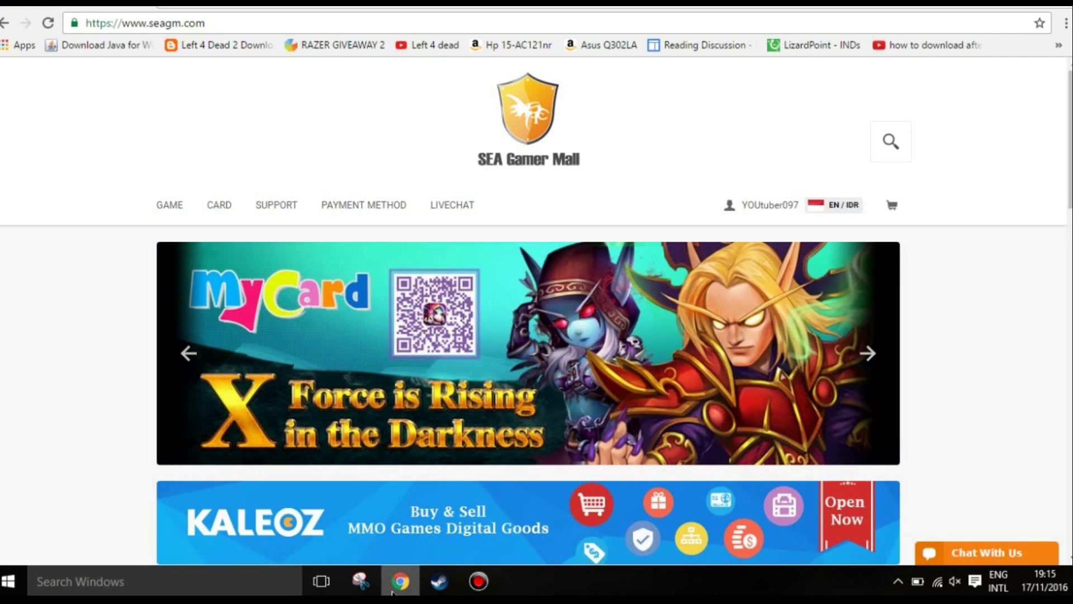
drag(241, 24, 95, 33)
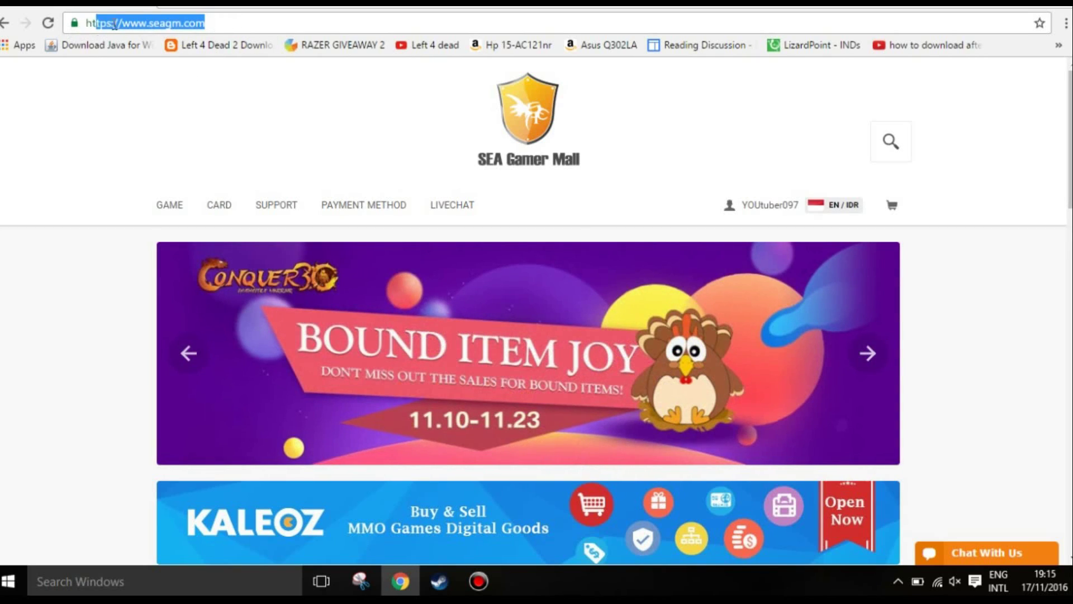
drag(227, 17, 113, 25)
click(267, 16)
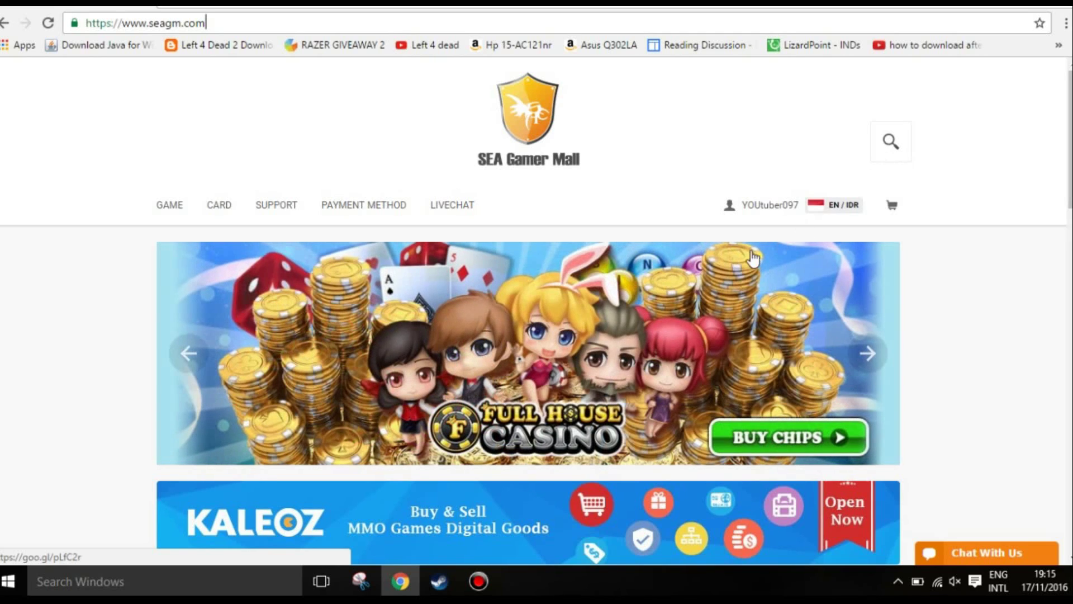
Step: Change the account currency setting to US Dollar (US$), leaving the country unchanged, and save
click(784, 212)
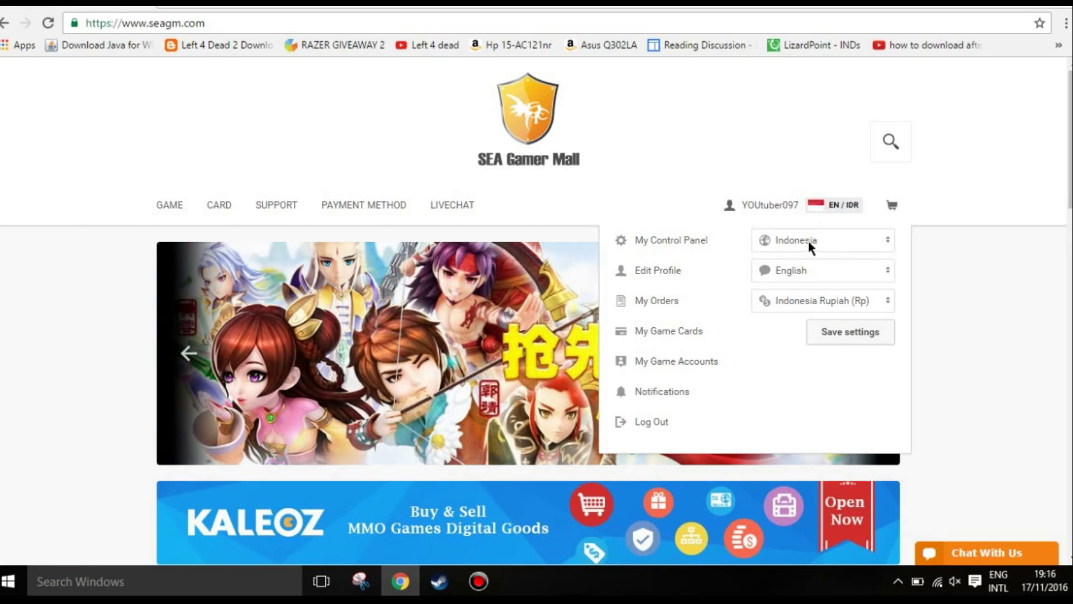
click(817, 239)
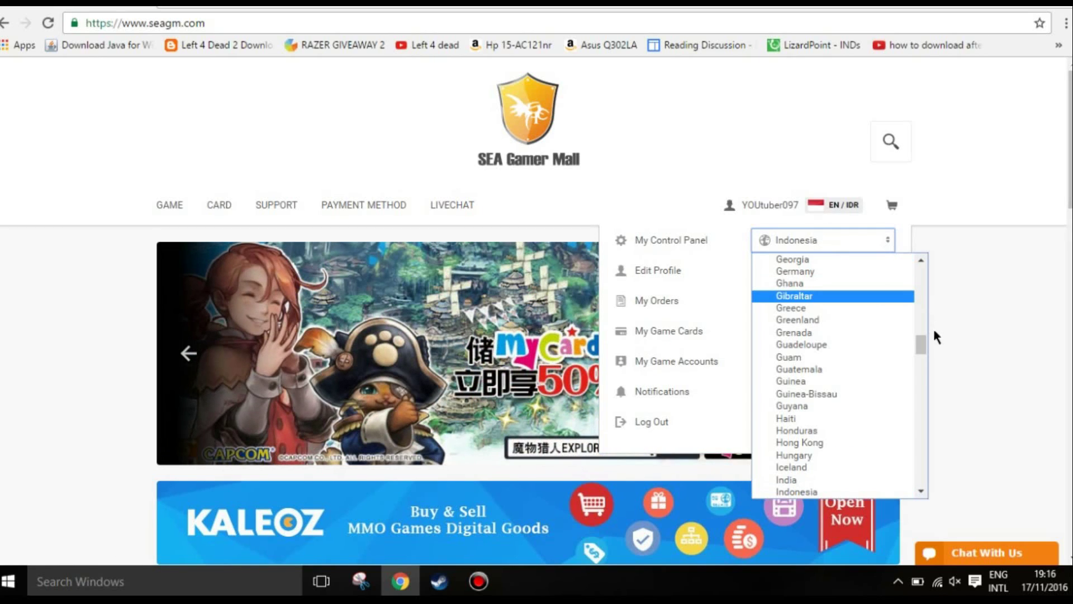
mouse_move(922, 358)
mouse_down()
mouse_move(924, 279)
mouse_move(919, 315)
mouse_up()
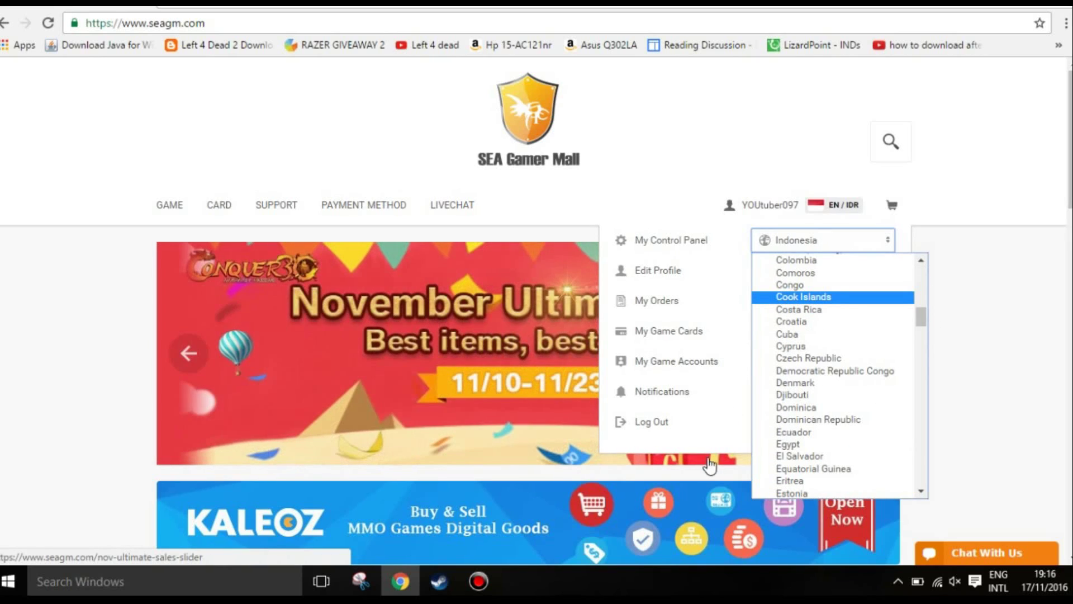
click(729, 440)
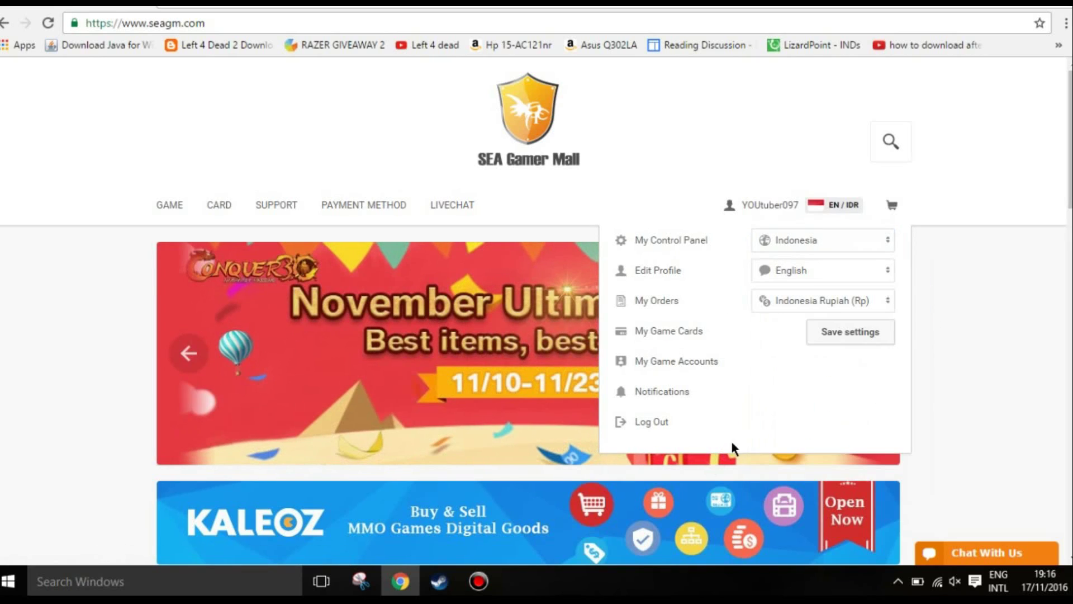
click(818, 301)
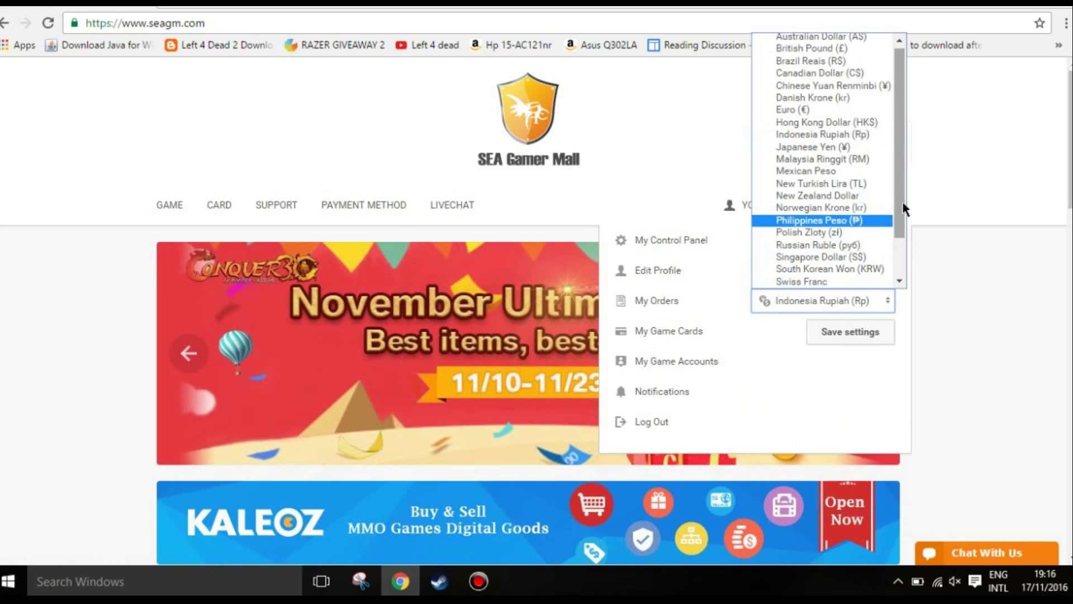
key(u)
click(868, 372)
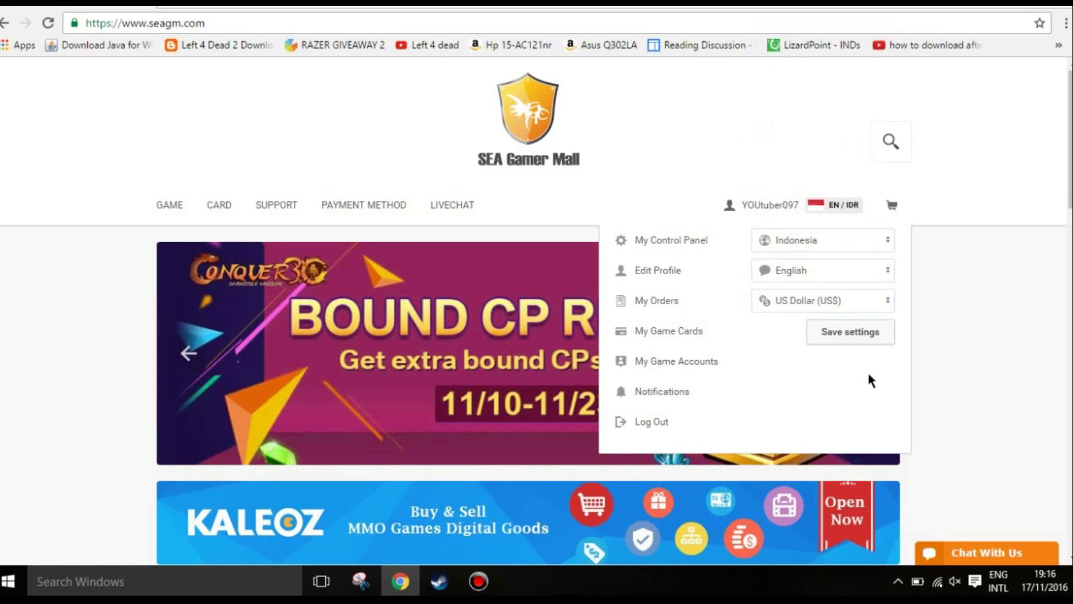
click(879, 343)
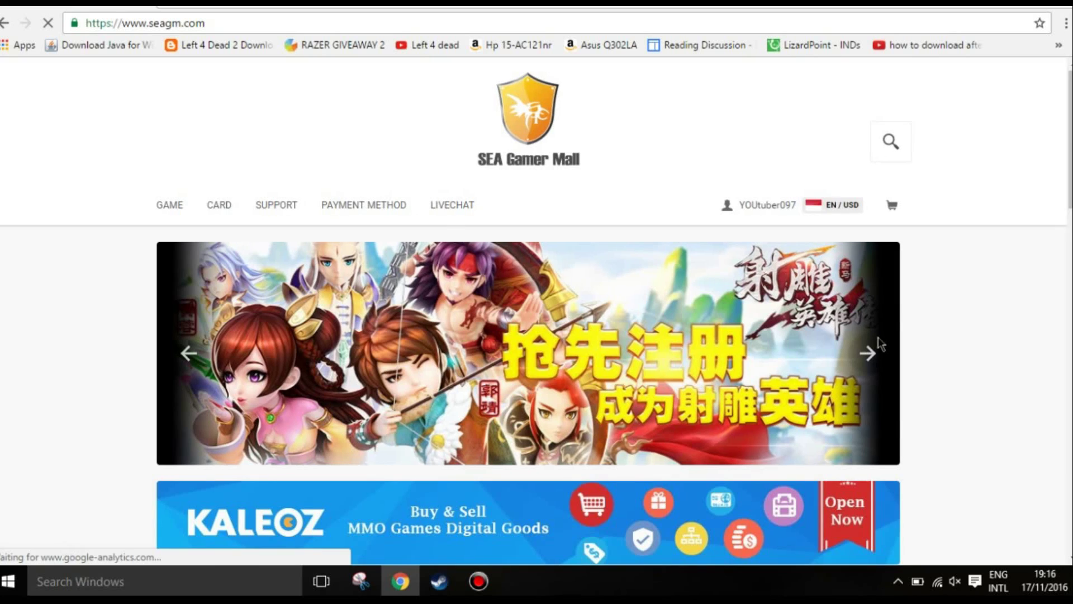
Step: Search the site for 'steam wallet' to reach Steam Wallet Code (Global)
click(890, 143)
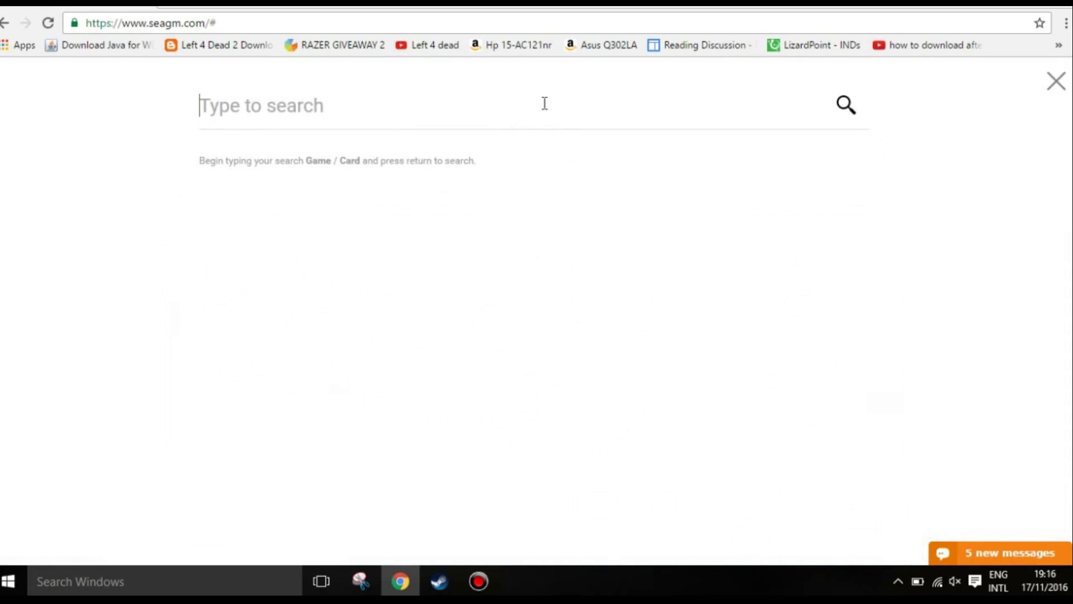
text(steam)
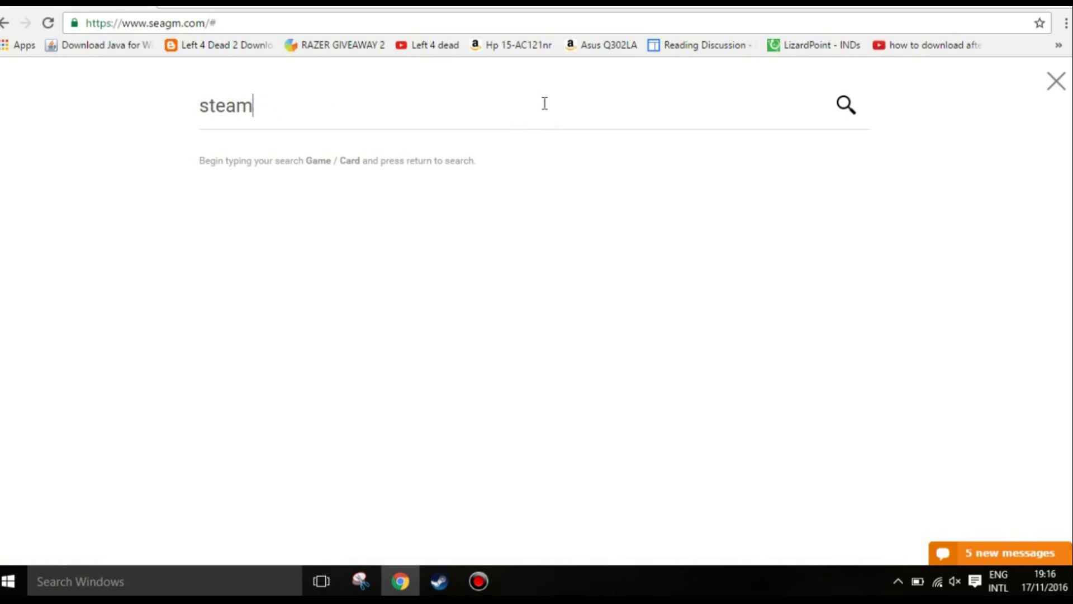
text( walle)
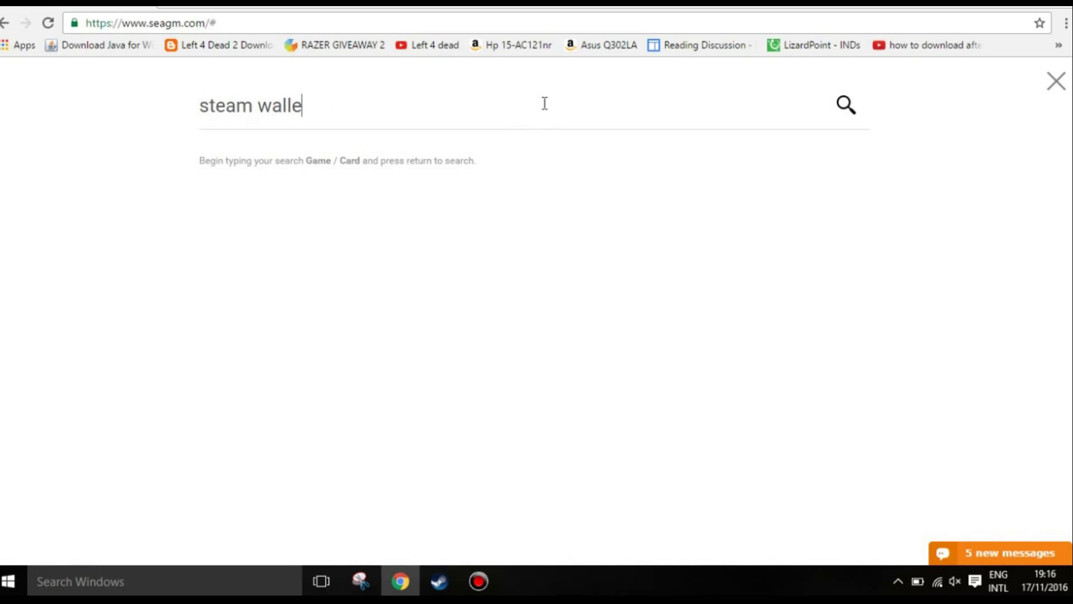
text(t)
key(Return)
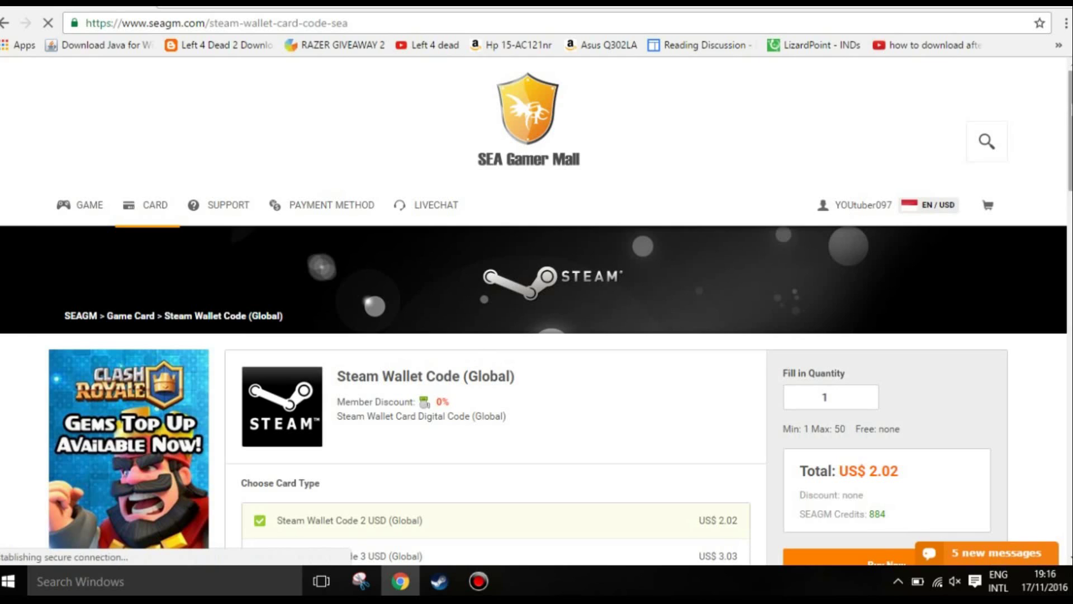
scroll(474, 301, down, 3)
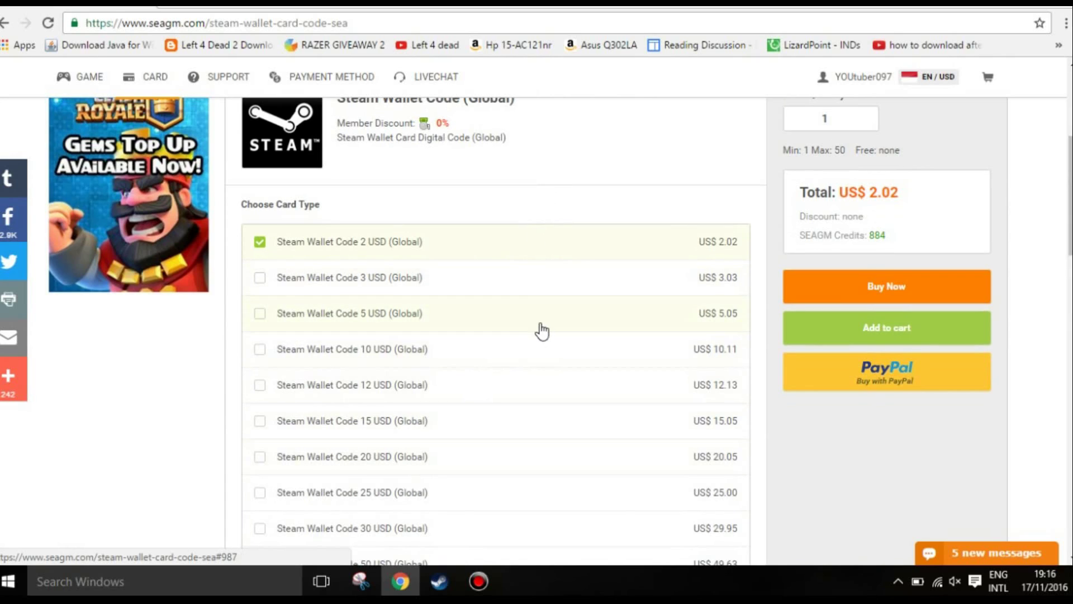
Step: Select the Steam Wallet Code 10 USD (Global) card type, making the total US$ 10.11
click(561, 353)
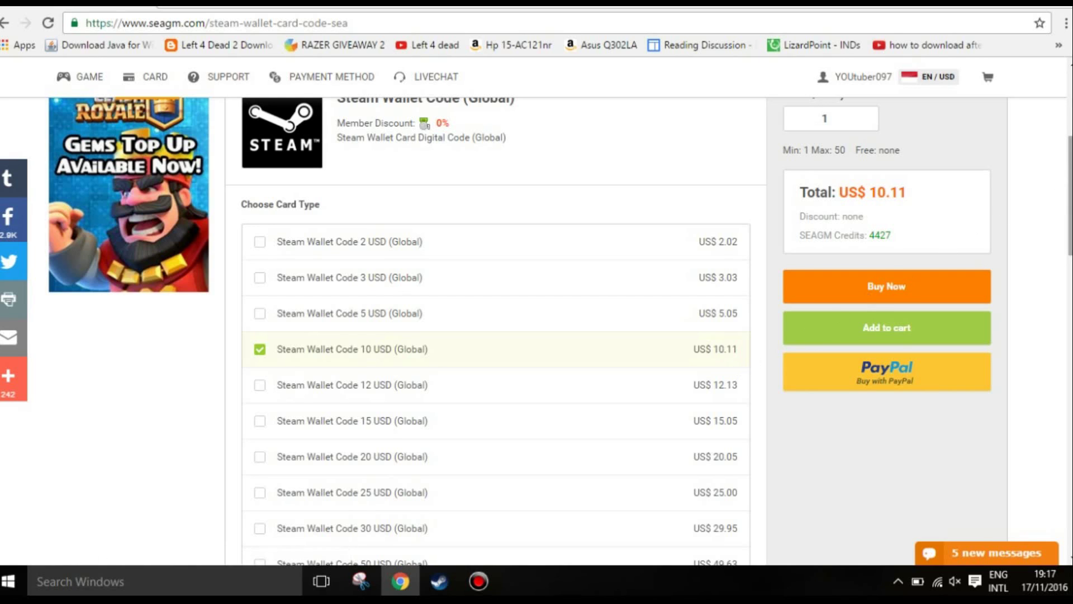
mouse_move(1070, 196)
mouse_down()
mouse_move(1071, 130)
mouse_move(1069, 163)
mouse_up()
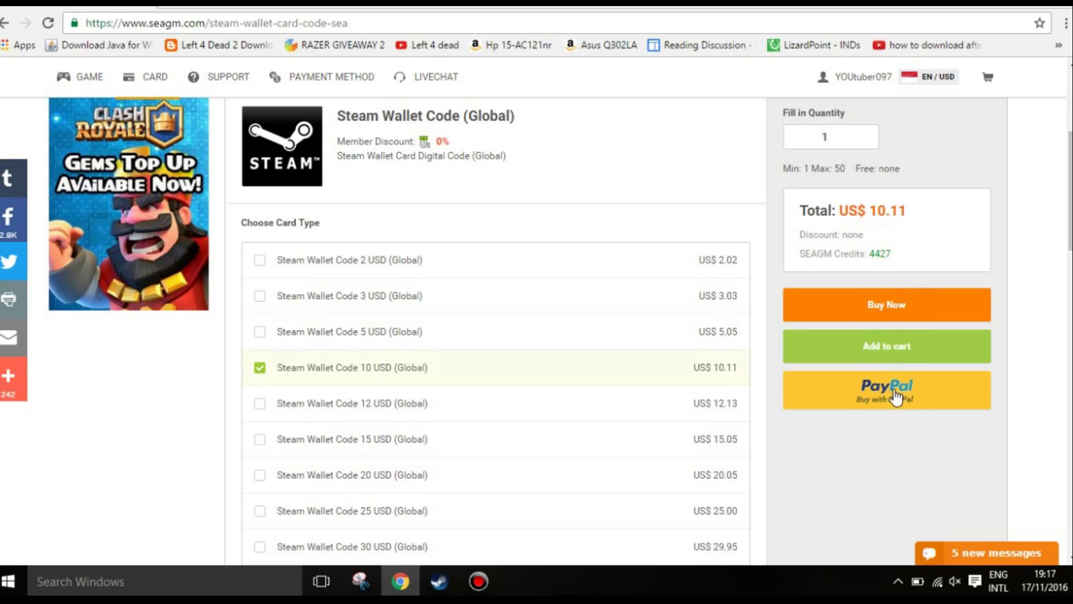
Step: Proceed to PayPal checkout for the 10 USD Steam Wallet code
click(895, 397)
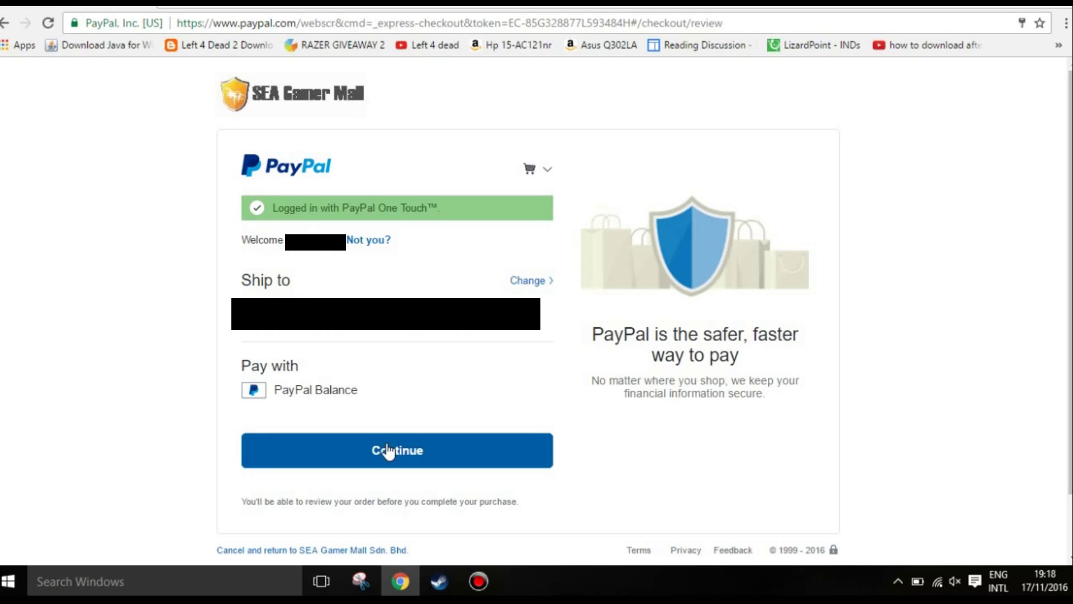
Step: Continue with PayPal Balance, review processing fees and total, and confirm the payment
click(387, 452)
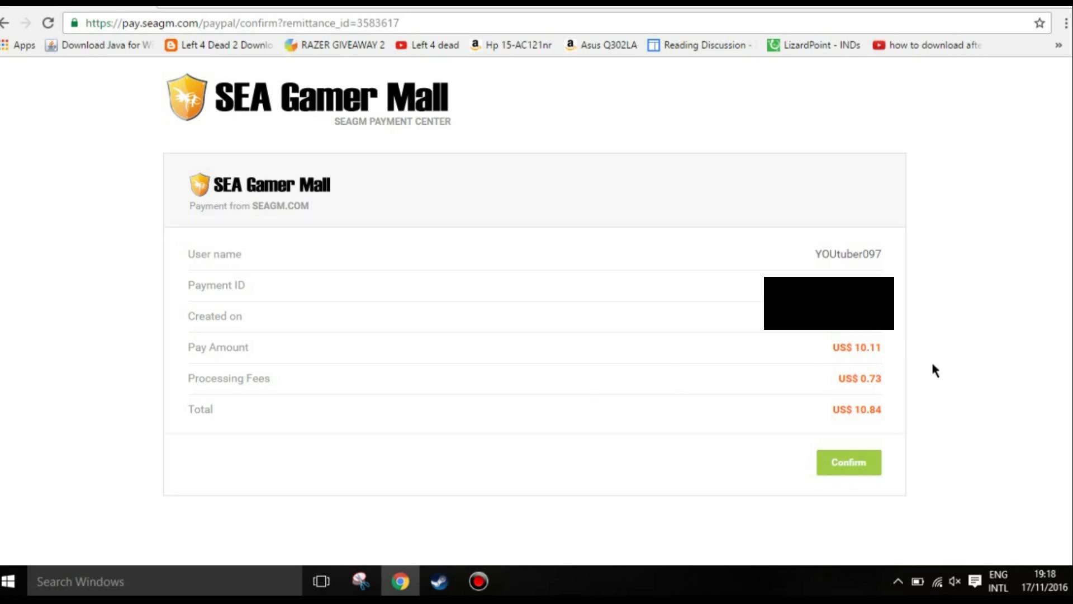
mouse_move(875, 378)
mouse_down()
mouse_move(889, 378)
mouse_move(916, 346)
mouse_up()
click(890, 384)
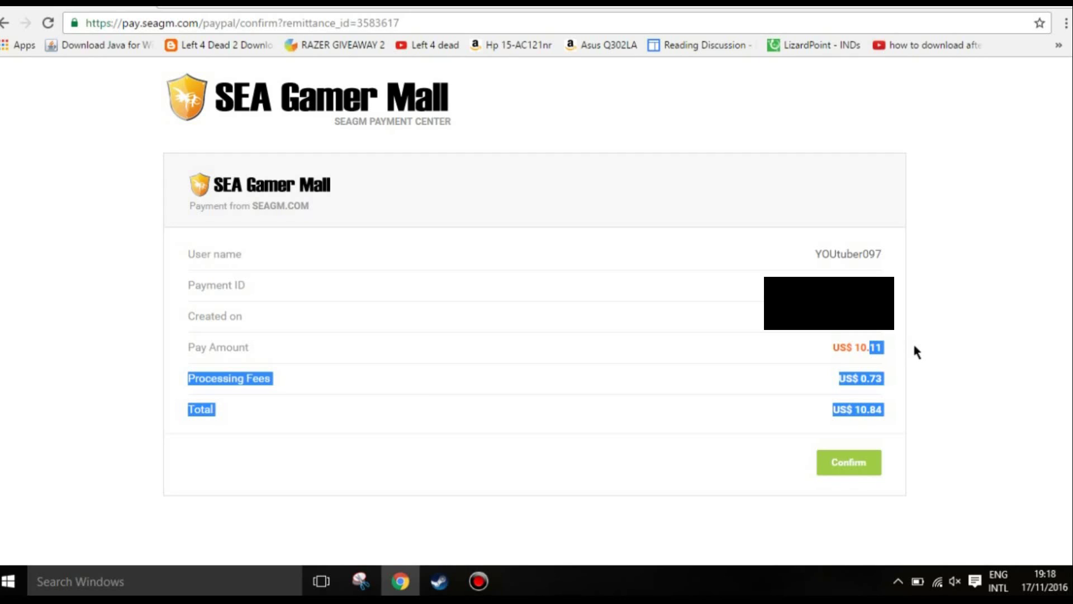
click(914, 351)
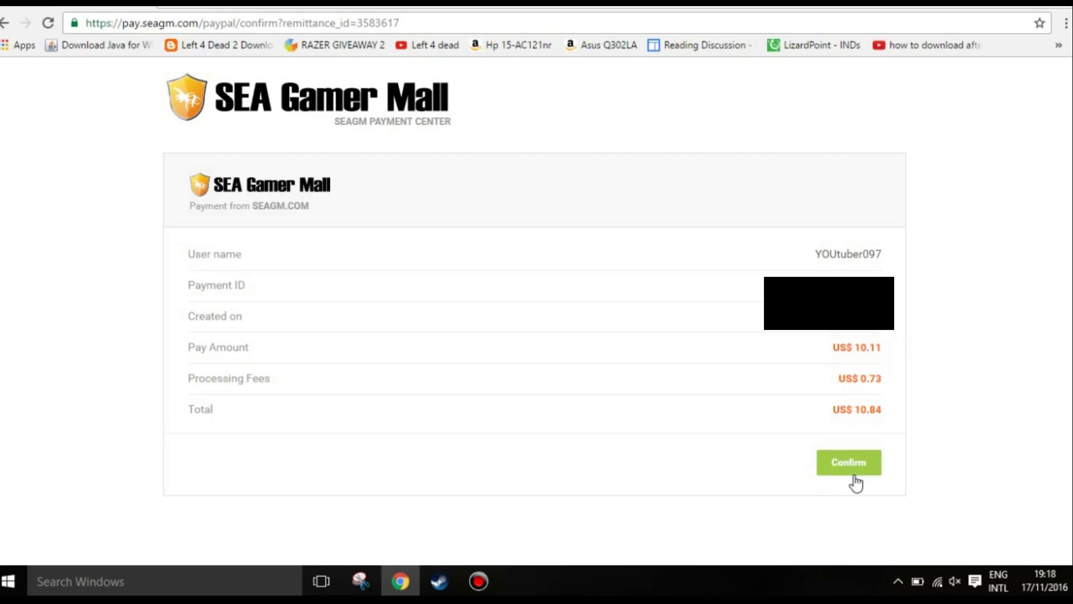
drag(882, 409, 858, 413)
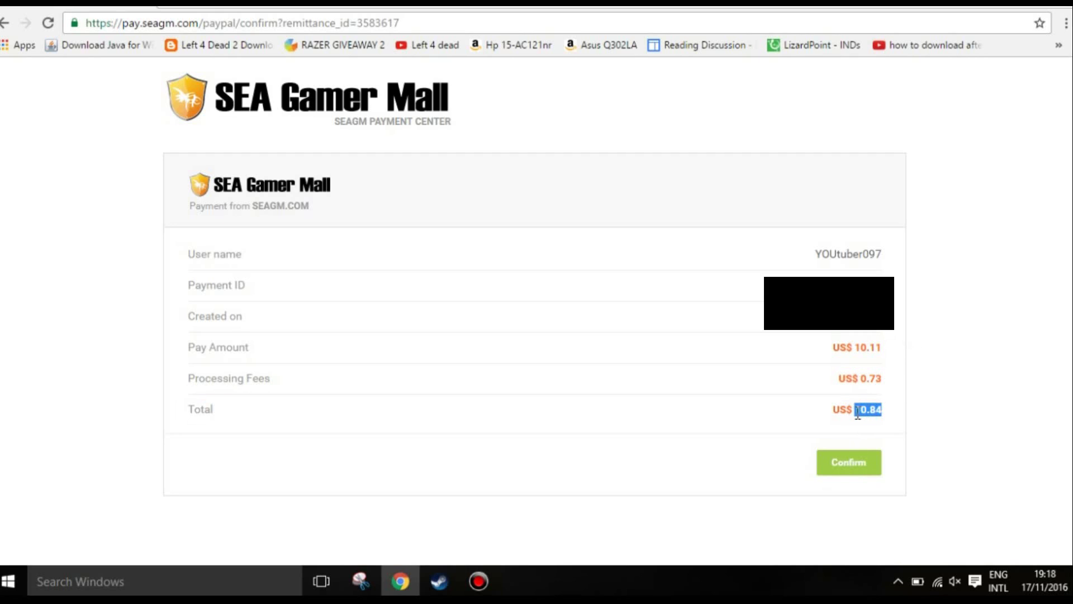
click(901, 409)
click(844, 474)
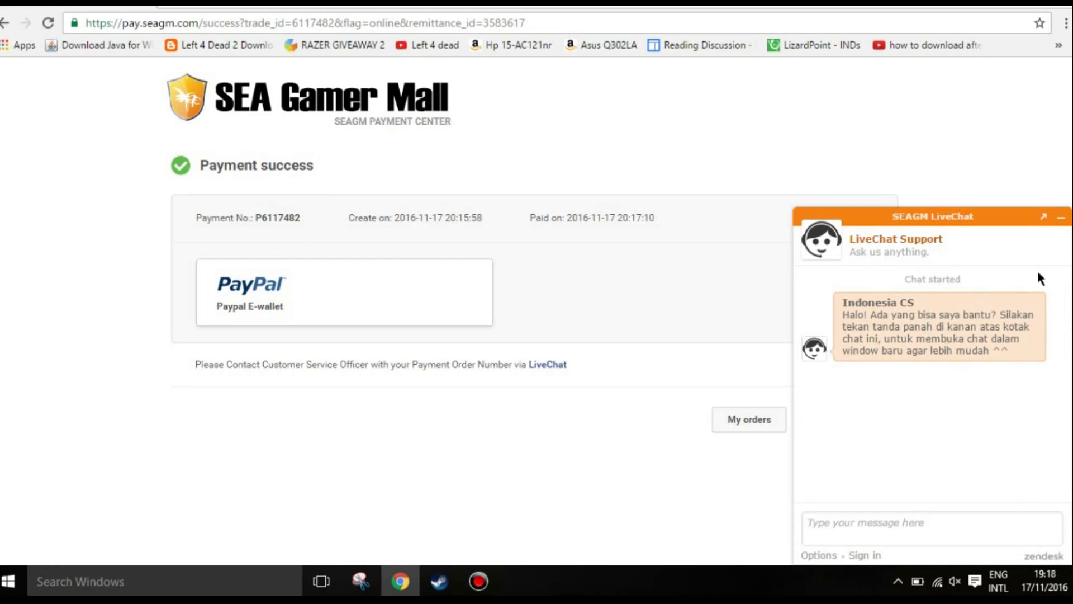
Step: Minimise LiveChat and open My Orders to check the 10 USD order's status
click(1061, 217)
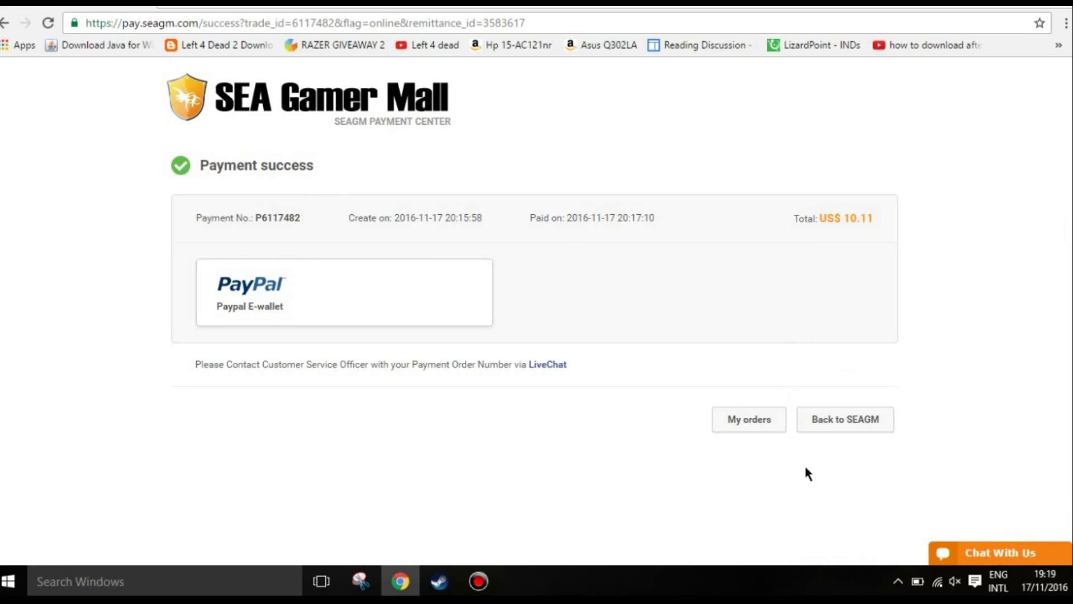
click(777, 423)
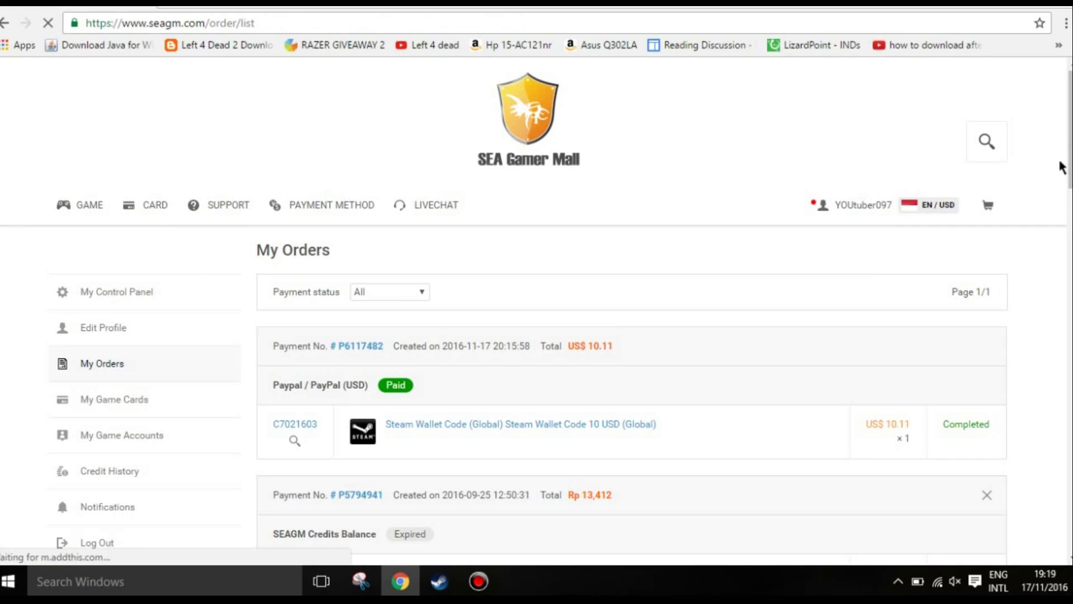
drag(1070, 168, 1070, 198)
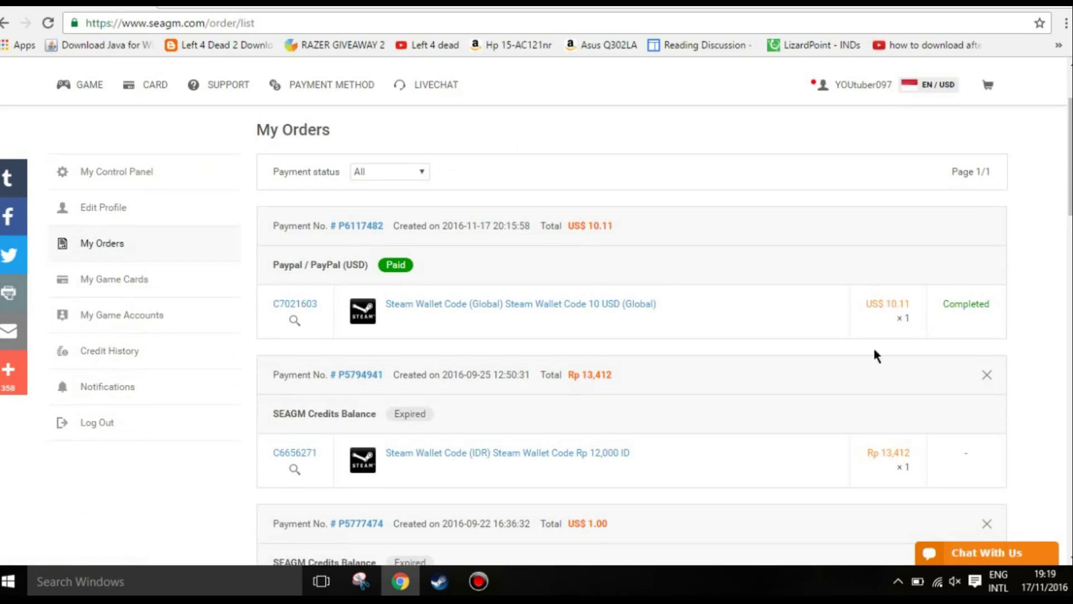
click(965, 550)
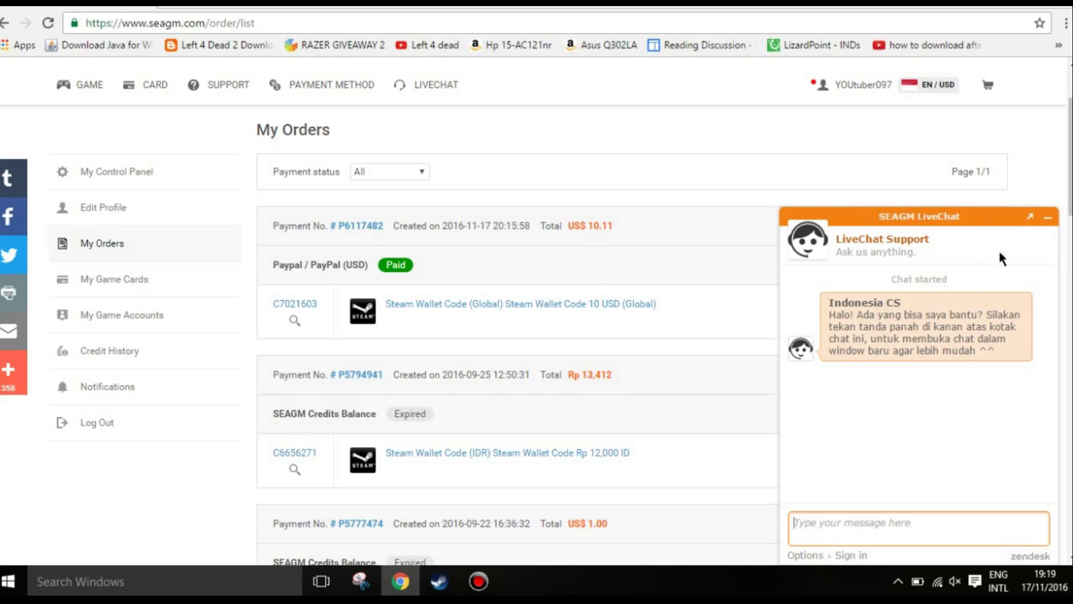
click(1047, 217)
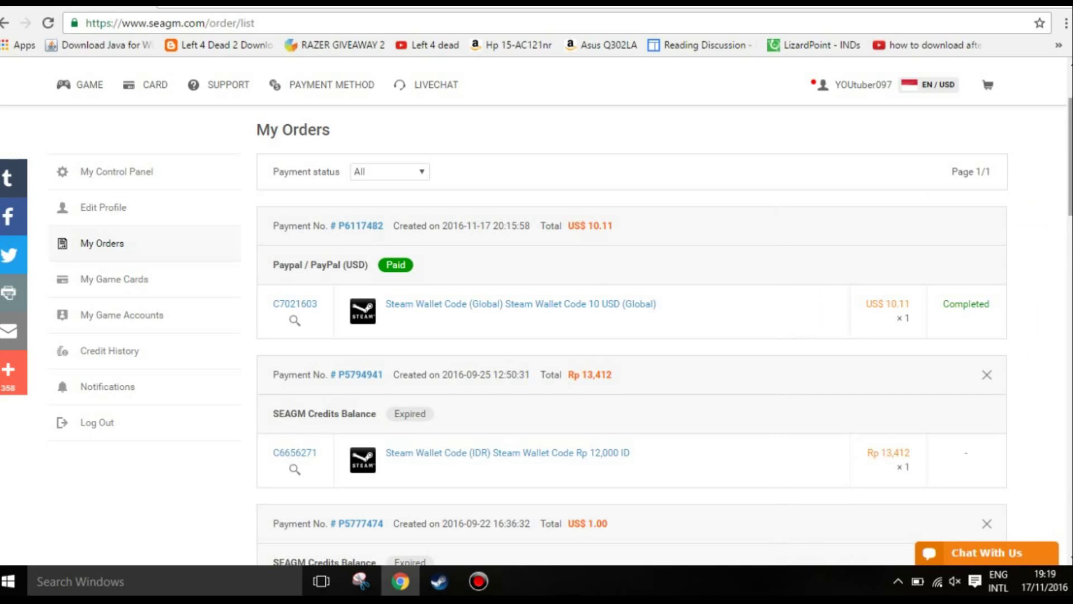
scroll(550, 268, down, 1)
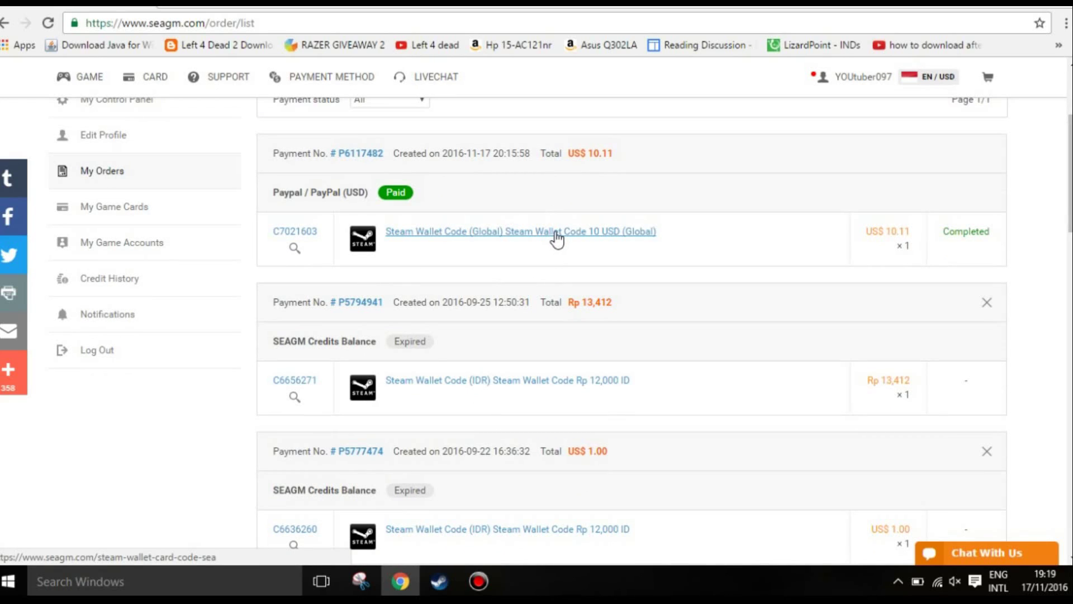
Step: Select the 10 USD wallet code's PIN on My Game Cards, then switch to Steam
click(554, 231)
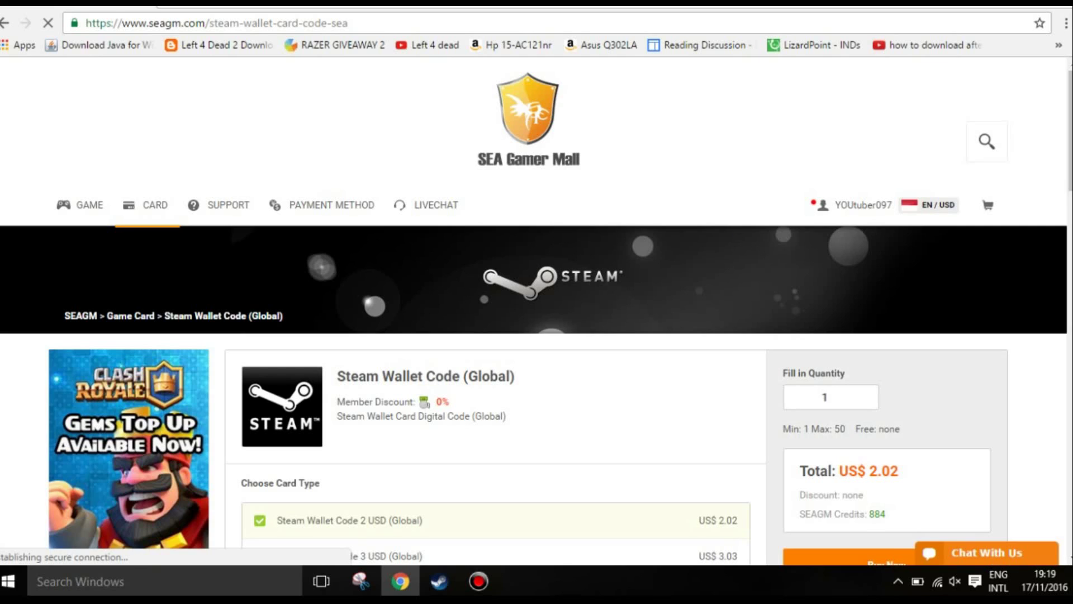
scroll(1055, 336, down, 3)
scroll(1057, 311, down, 3)
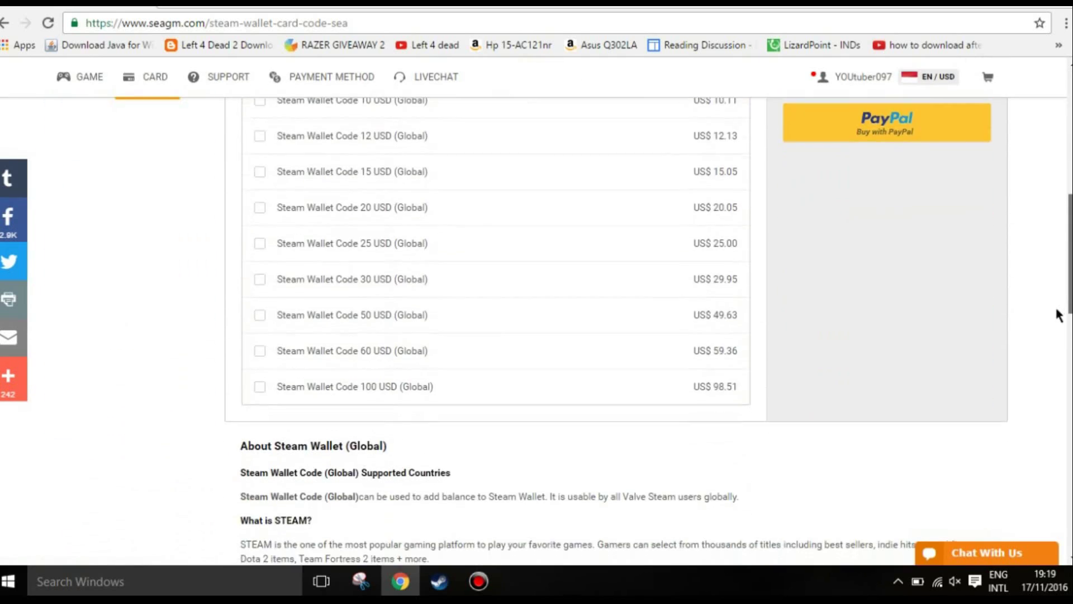
scroll(1055, 361, down, 2)
key(alt+Left)
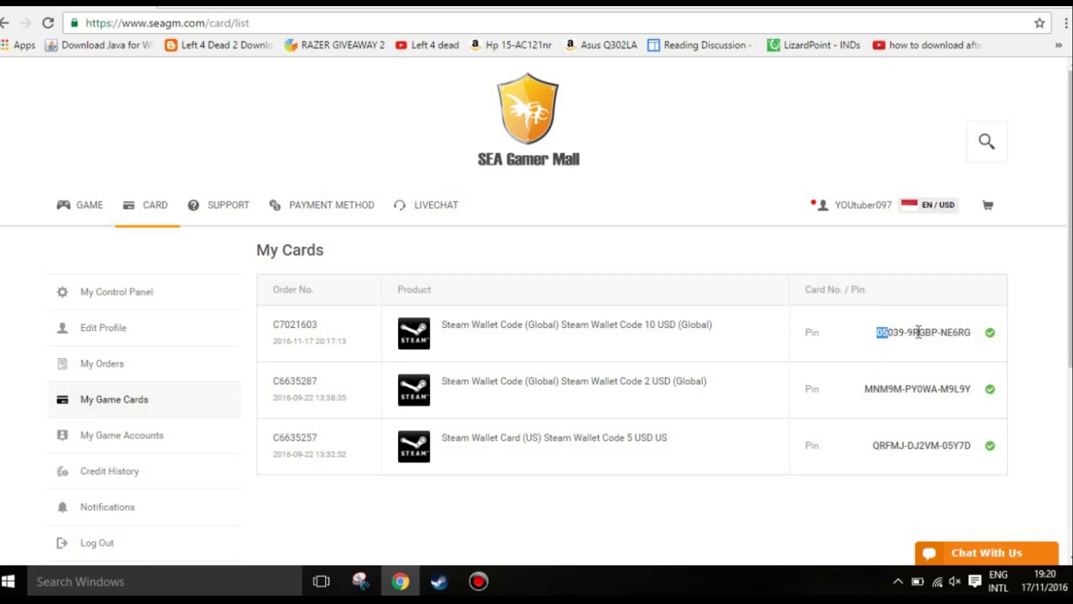
drag(878, 332, 977, 325)
key(ctrl+c)
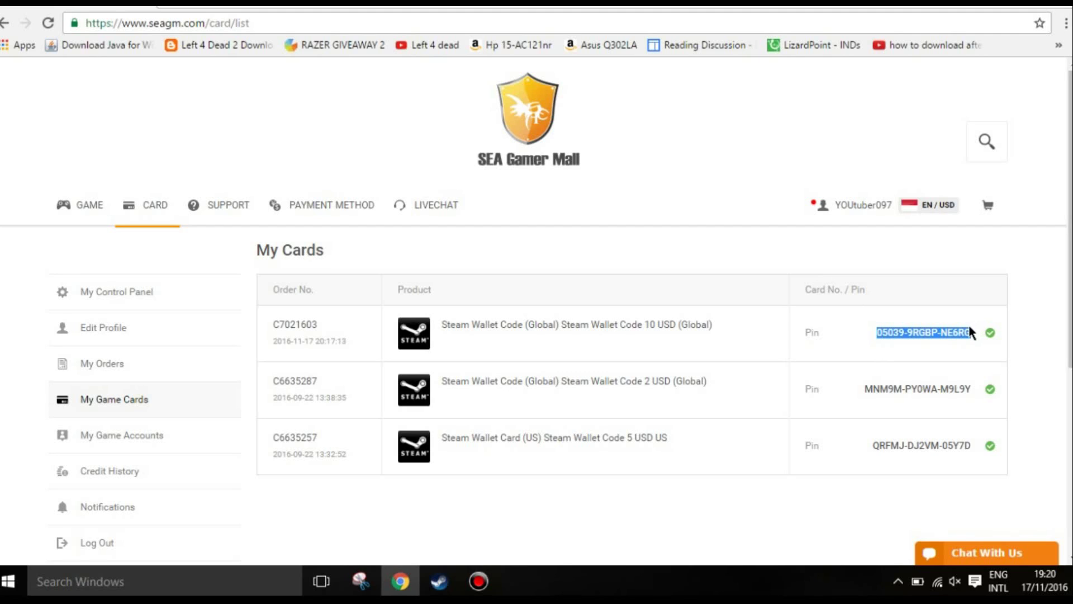
click(441, 588)
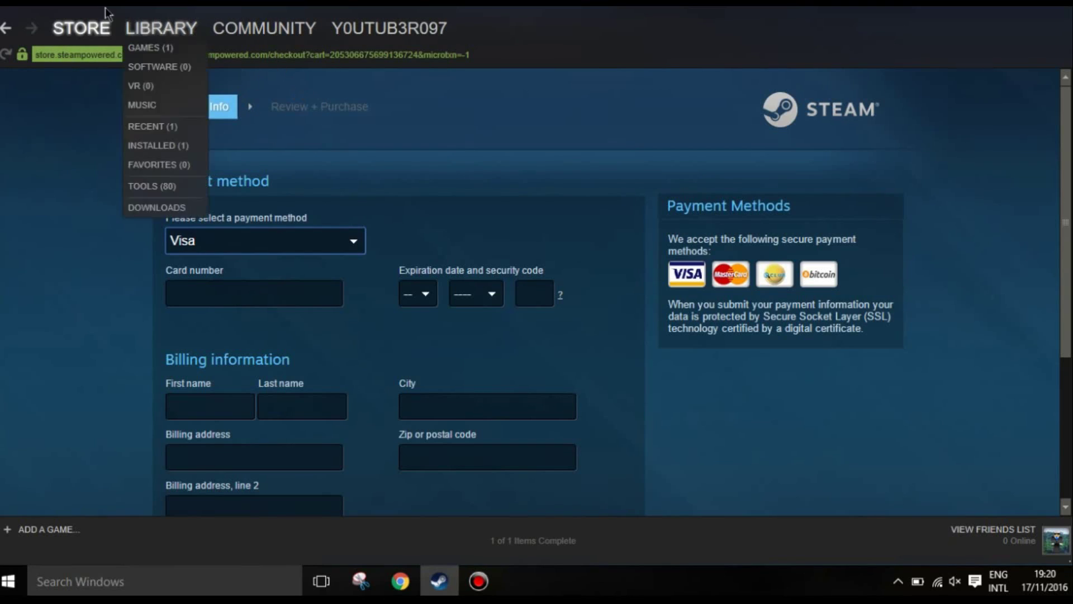
Step: Return from checkout to the Add funds page and open the wallet code redemption page
click(6, 29)
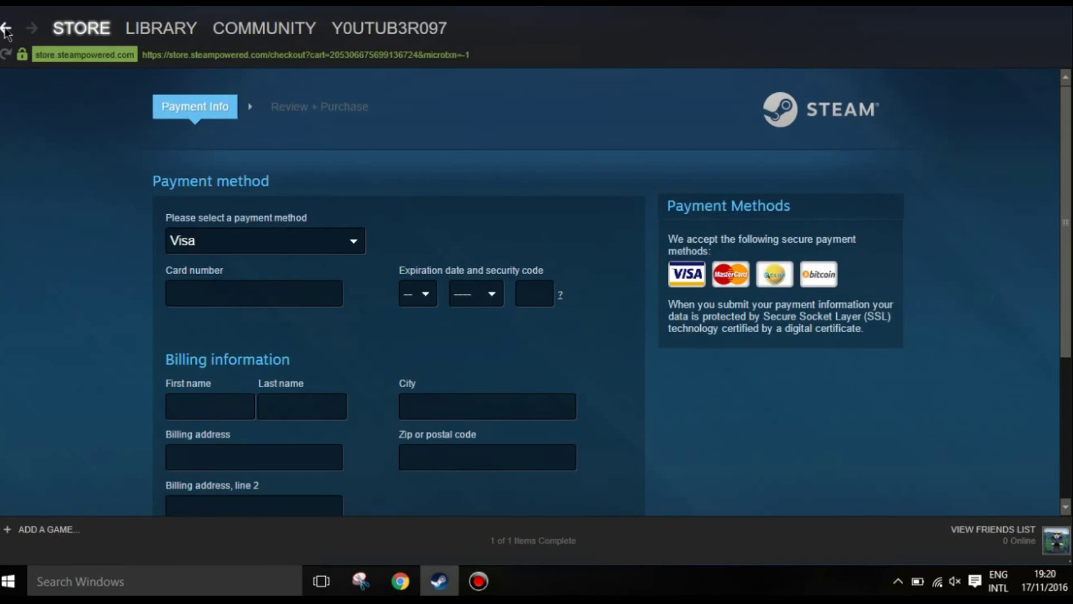
click(8, 34)
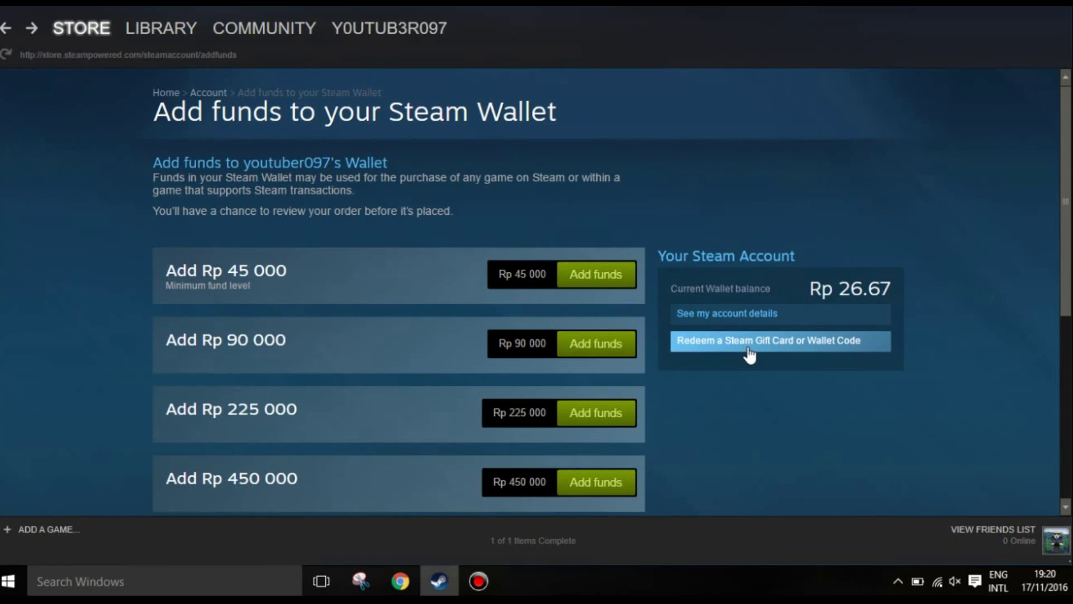
click(703, 353)
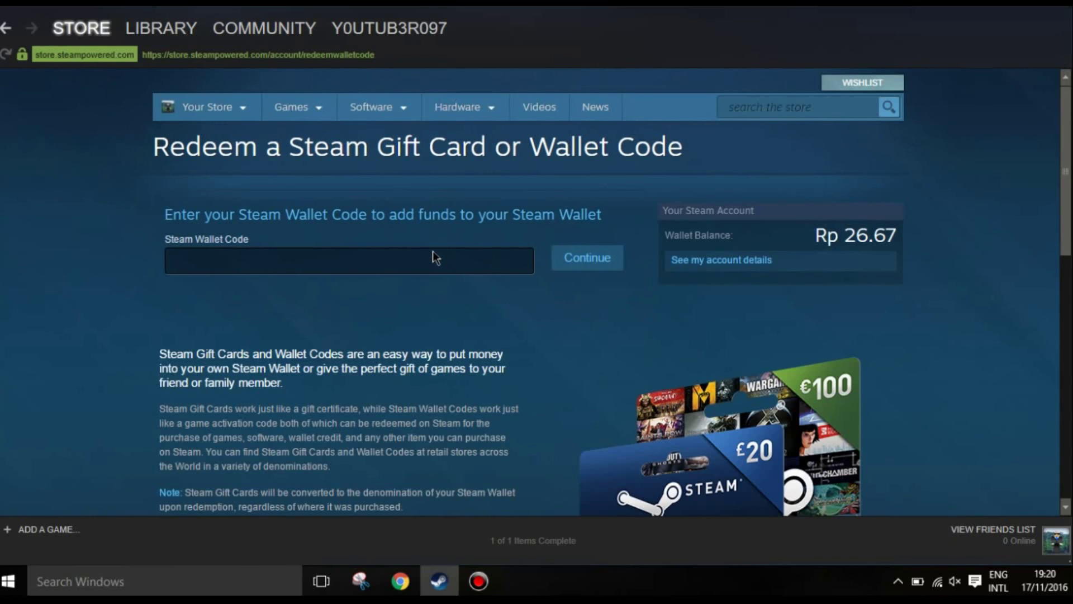
Step: Paste the $10 Steam Wallet code and accept its Rp 133 618.39 conversion
click(433, 259)
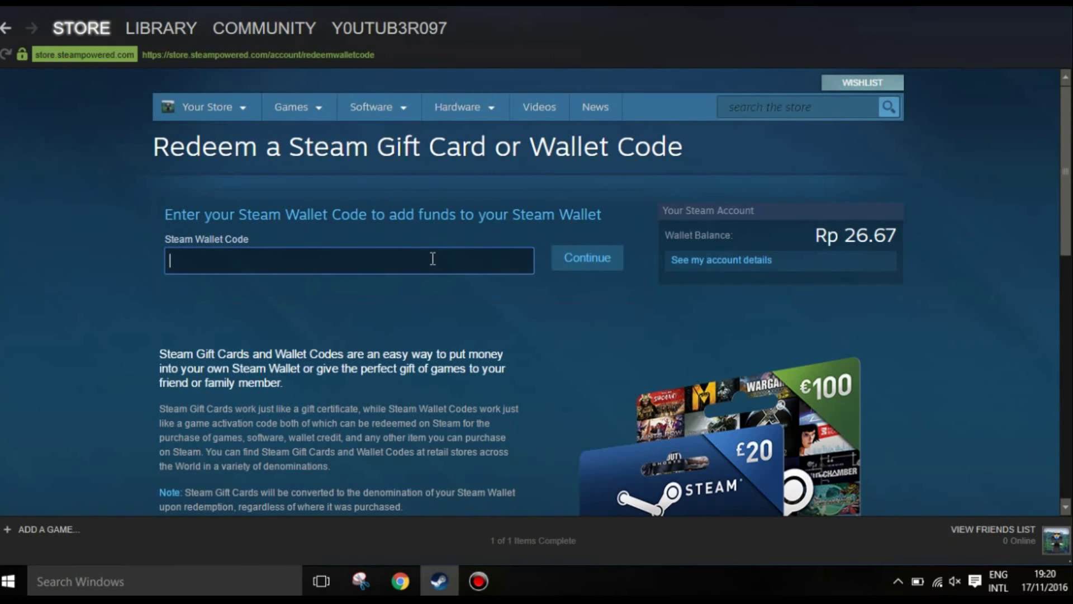
key(ctrl+v)
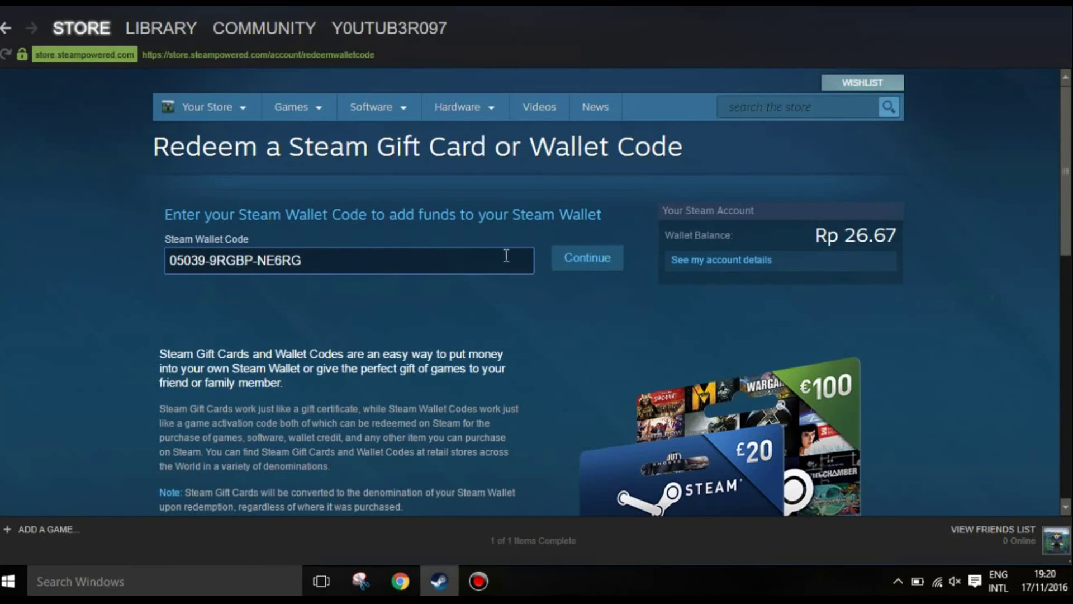
click(599, 261)
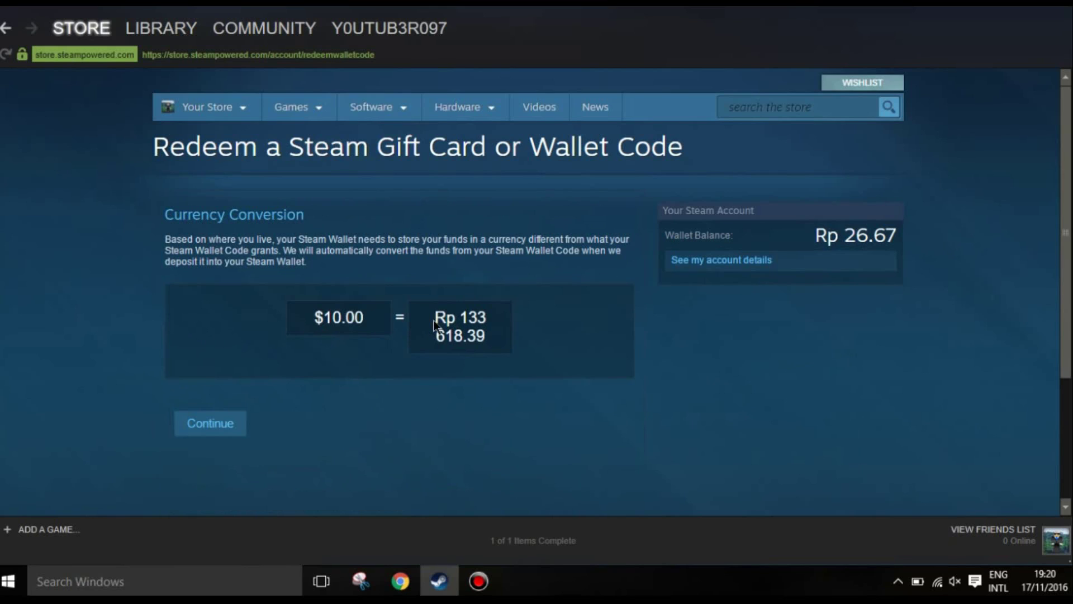
drag(435, 327, 508, 330)
mouse_move(364, 312)
mouse_down()
mouse_move(342, 312)
mouse_move(290, 375)
mouse_up()
click(228, 428)
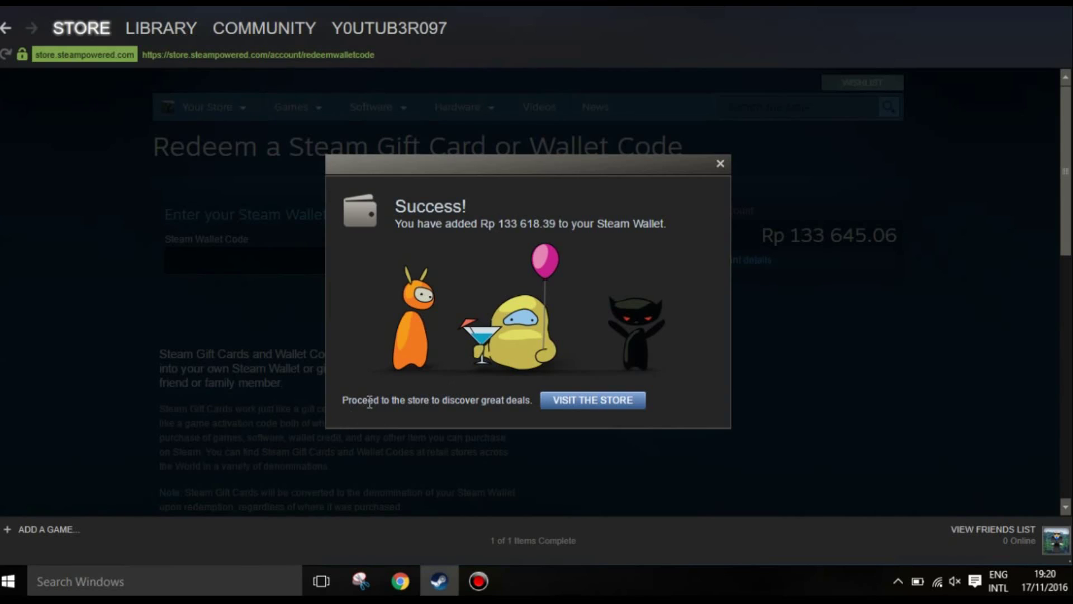
Step: Go from the redemption success message to the Steam store
click(566, 405)
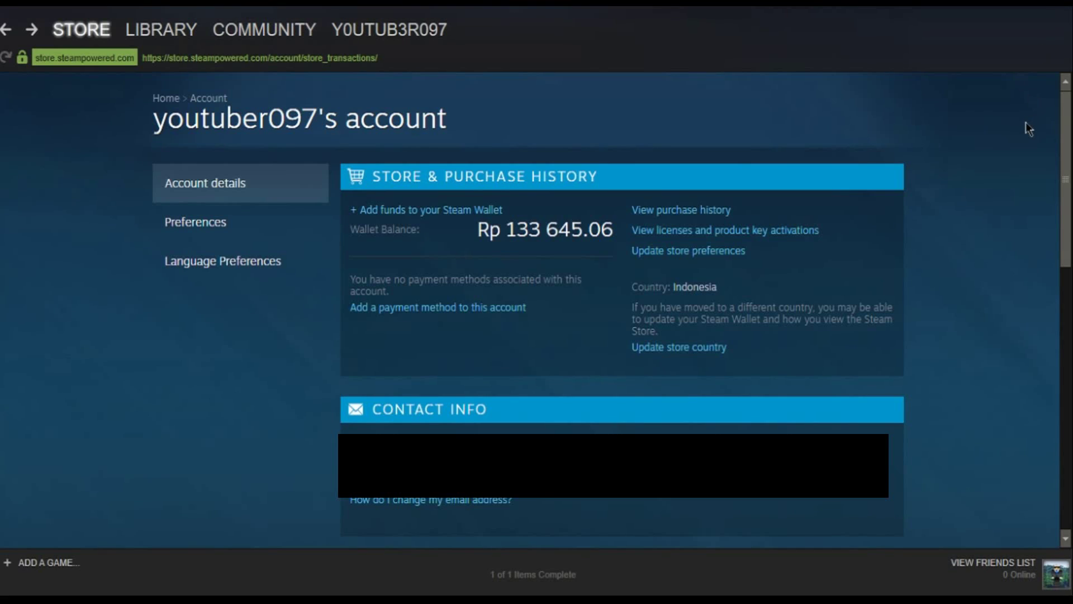
mouse_move(474, 237)
mouse_down()
mouse_move(578, 232)
mouse_move(482, 239)
mouse_up()
click(478, 237)
drag(449, 241, 616, 230)
click(413, 262)
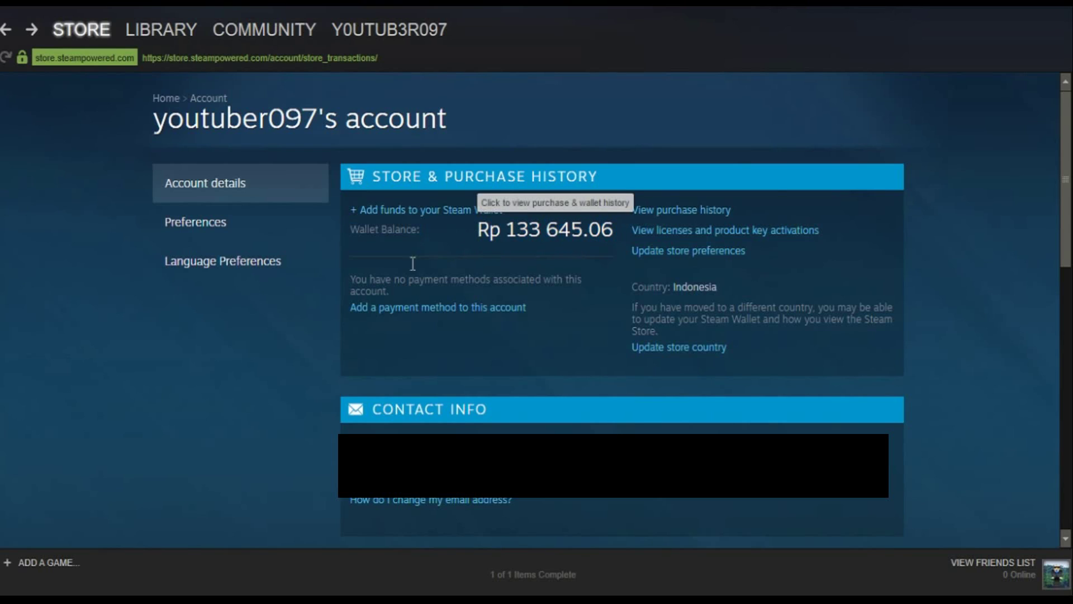
triple_click(455, 231)
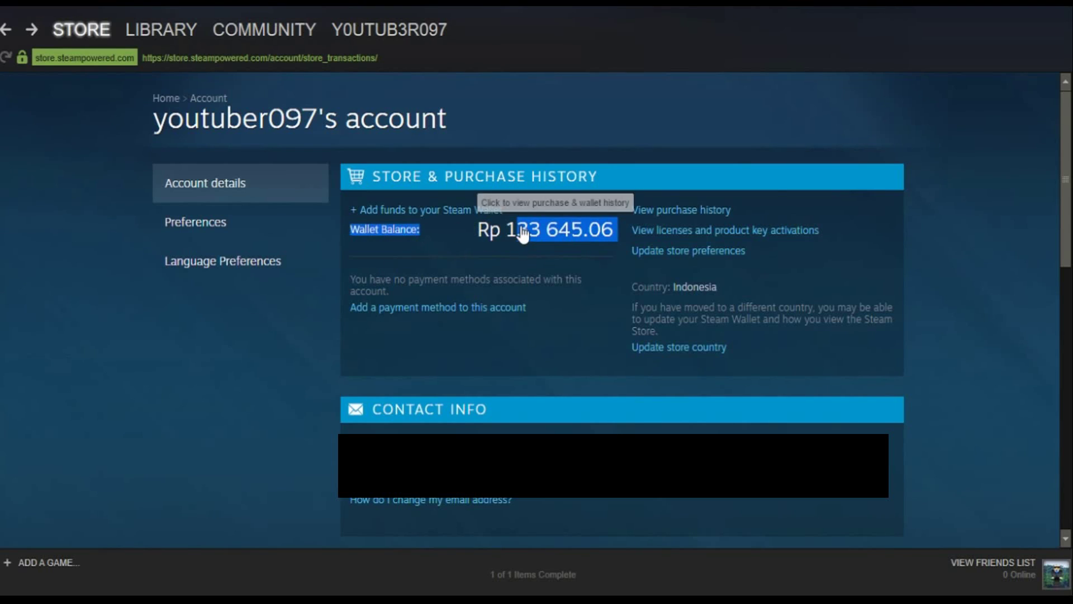
click(478, 235)
triple_click(480, 236)
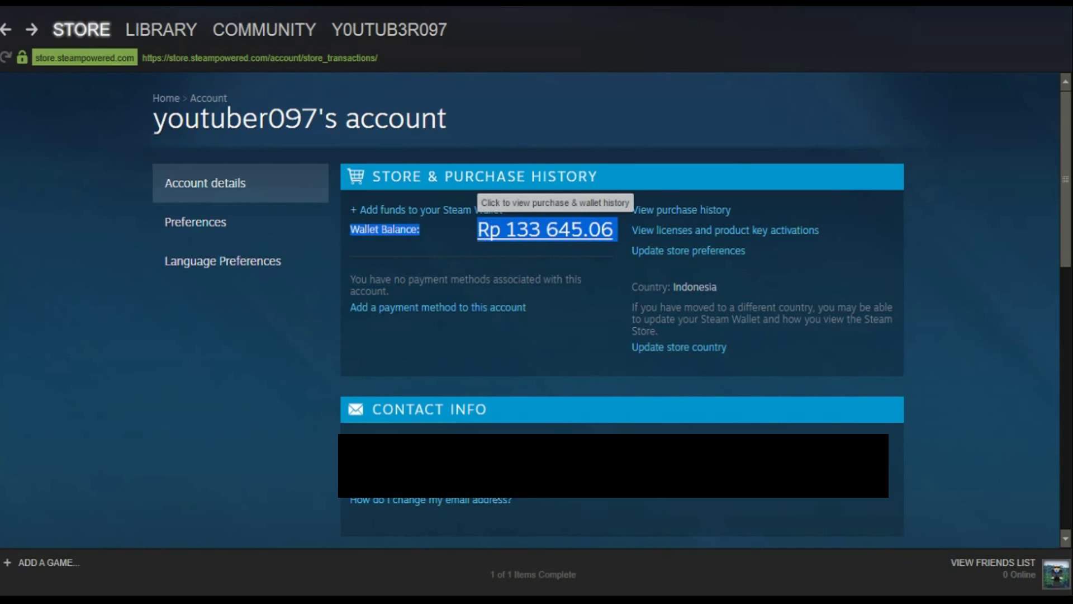
click(606, 337)
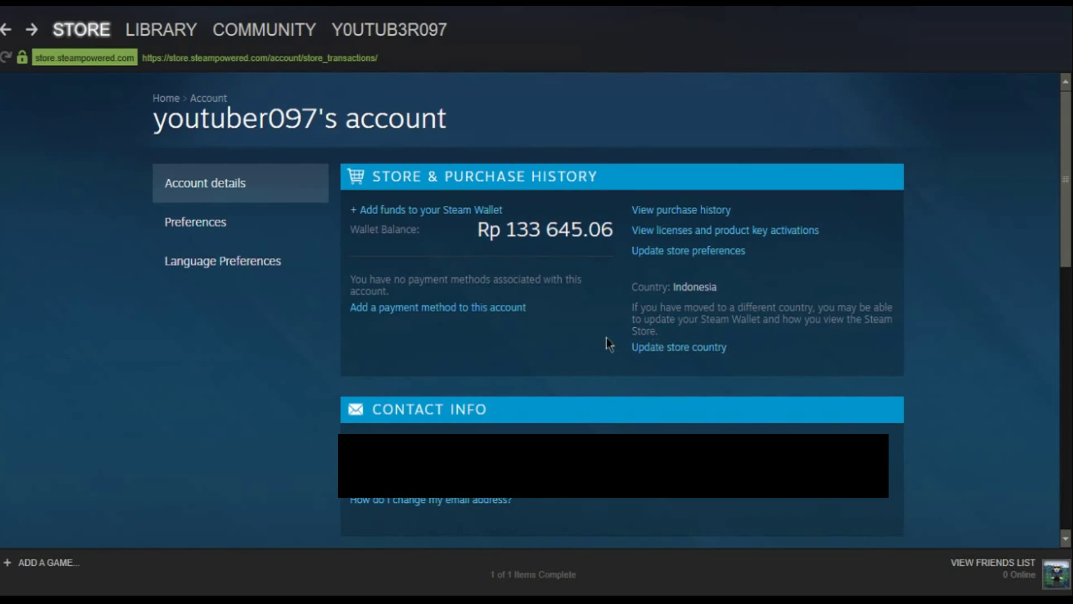